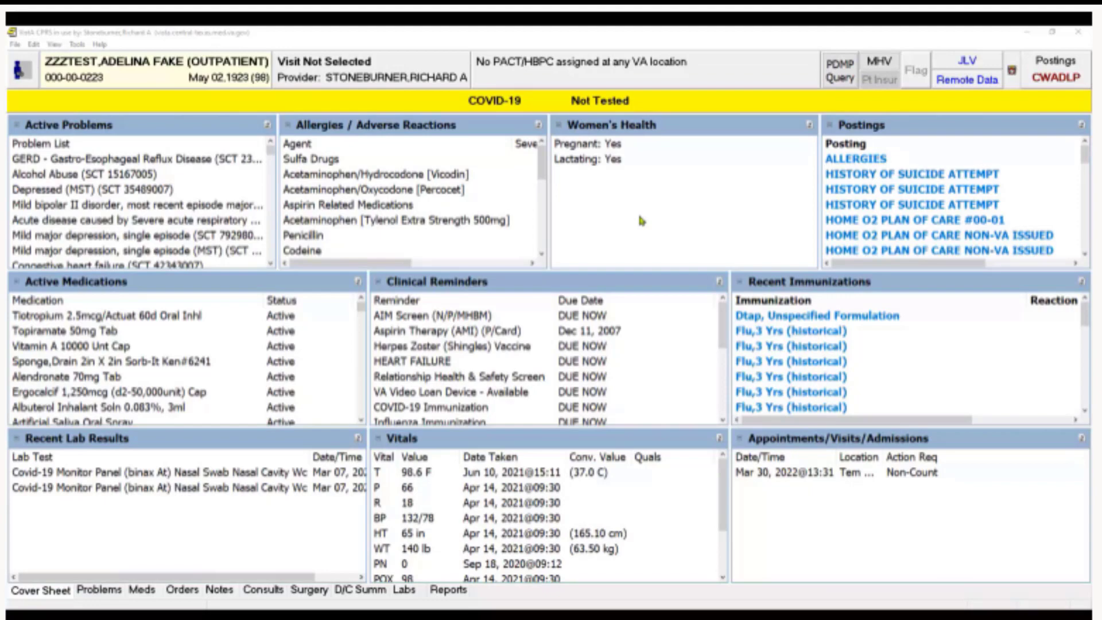
# - Switch to the Orders tab to show the patient's active orders across all services
pyautogui.click(182, 590)
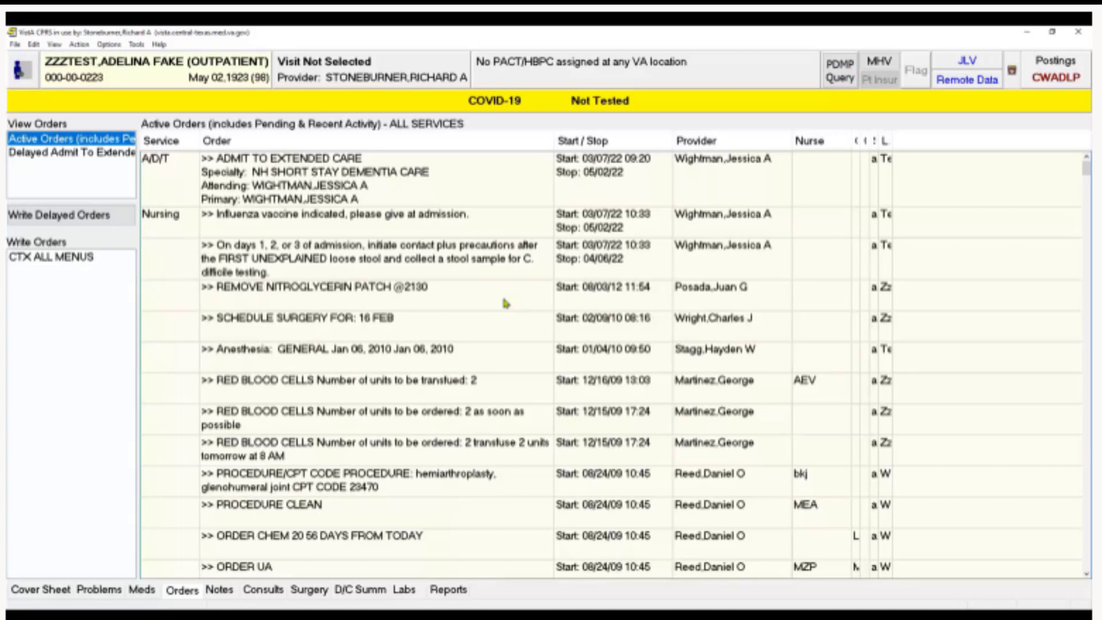
# - Select the SCHEDULE SURGERY FOR: 16 FEB order and choose Flag... from its context menu
pyautogui.click(472, 319)
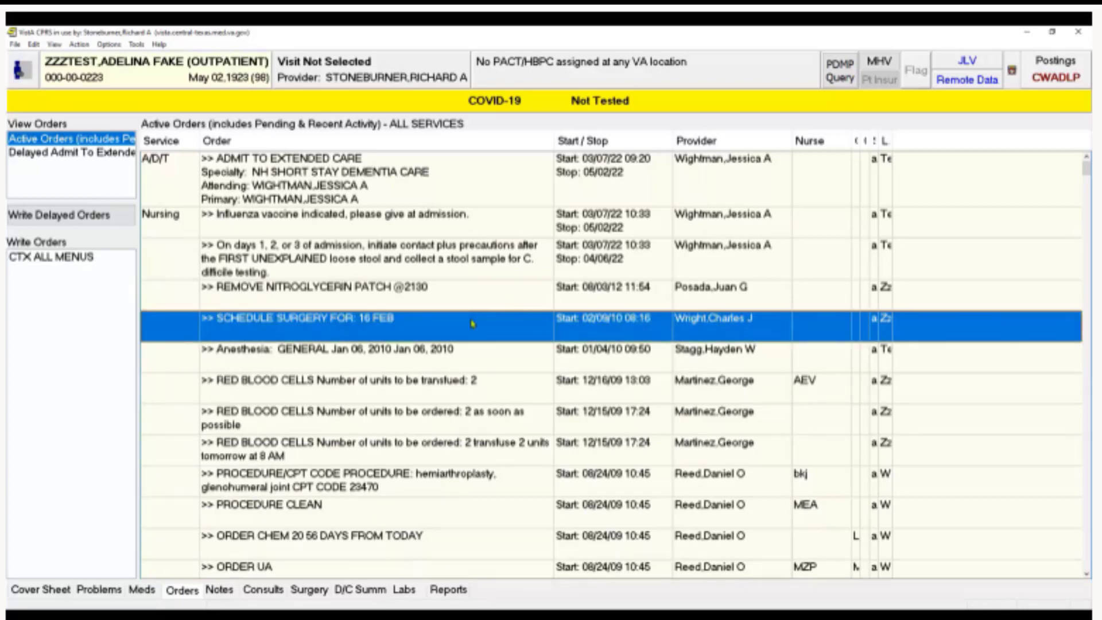
pyautogui.rightClick(472, 322)
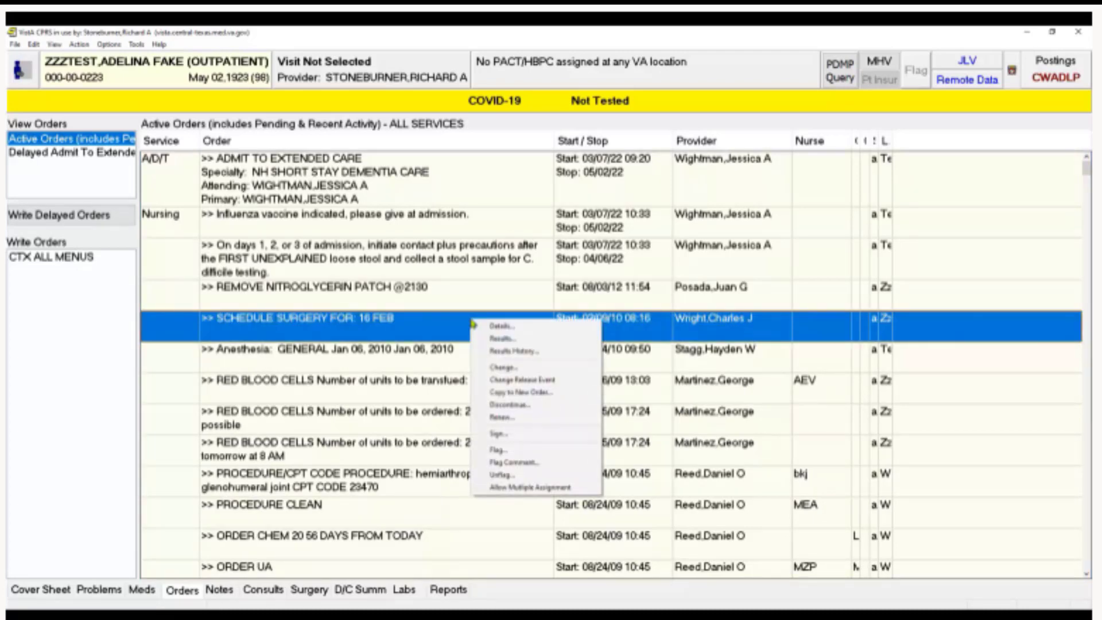
pyautogui.click(499, 449)
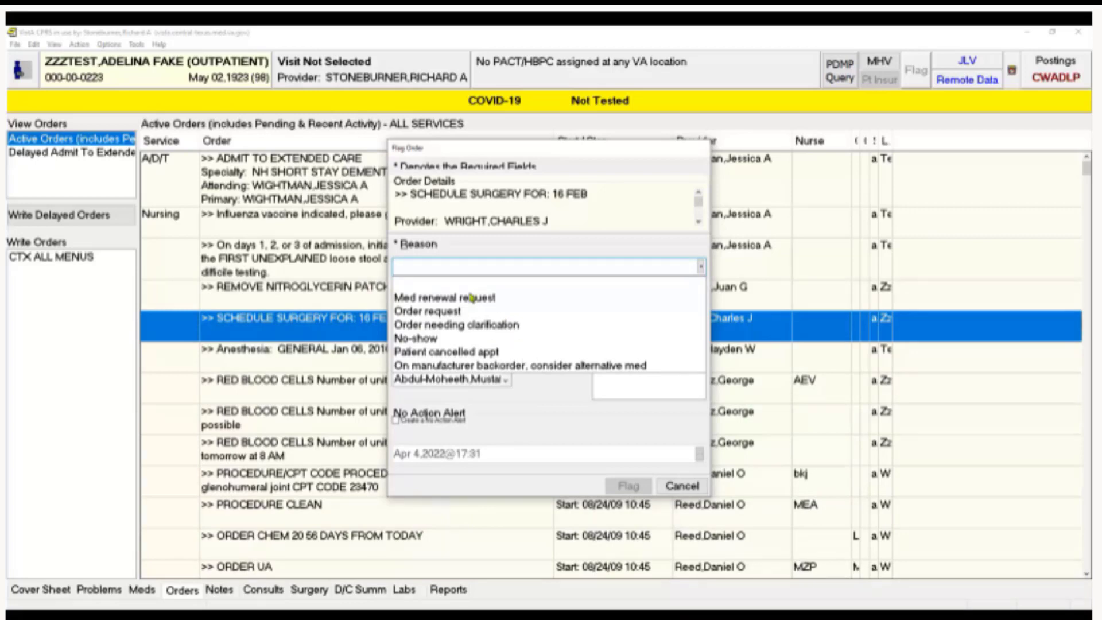
pyautogui.click(472, 267)
pyautogui.write('test ')
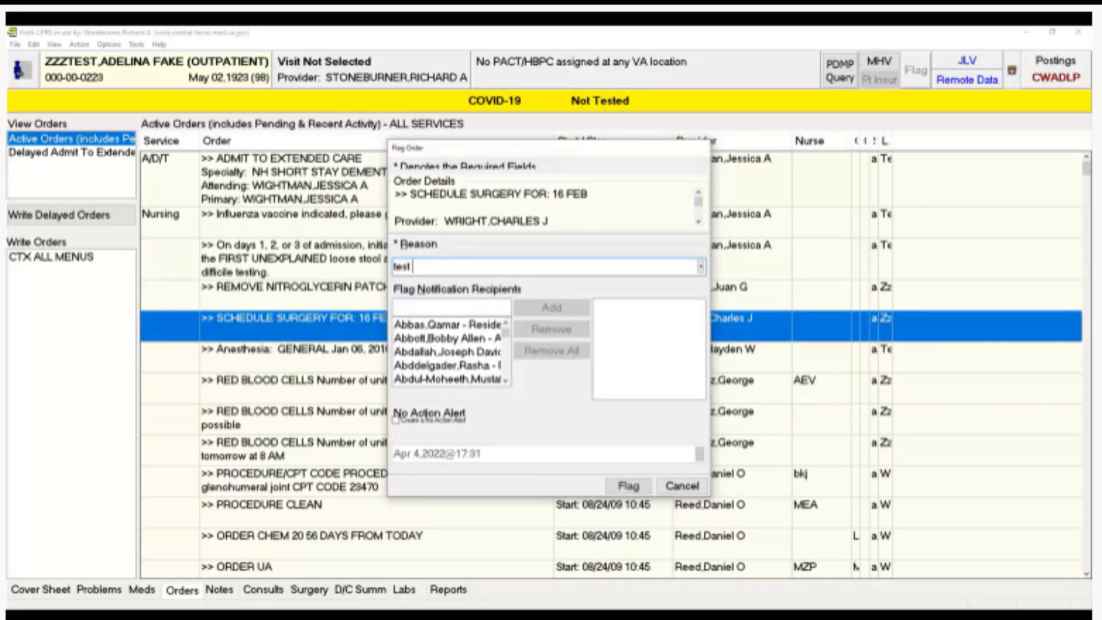
pyautogui.write('patient')
pyautogui.click(479, 307)
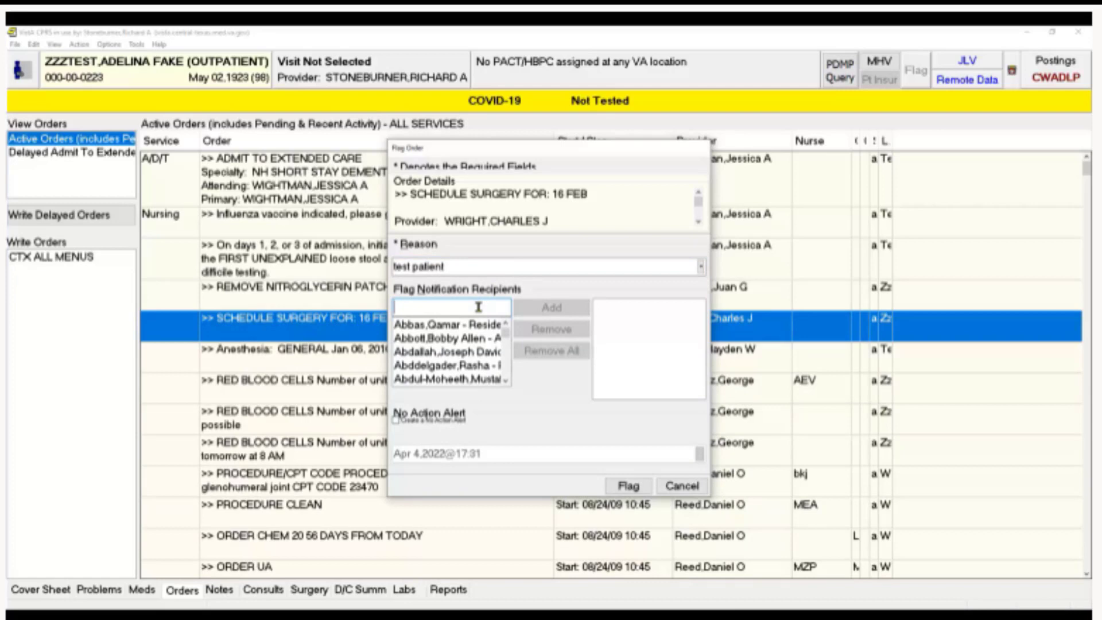
pyautogui.write('ernst')
pyautogui.press('Return')
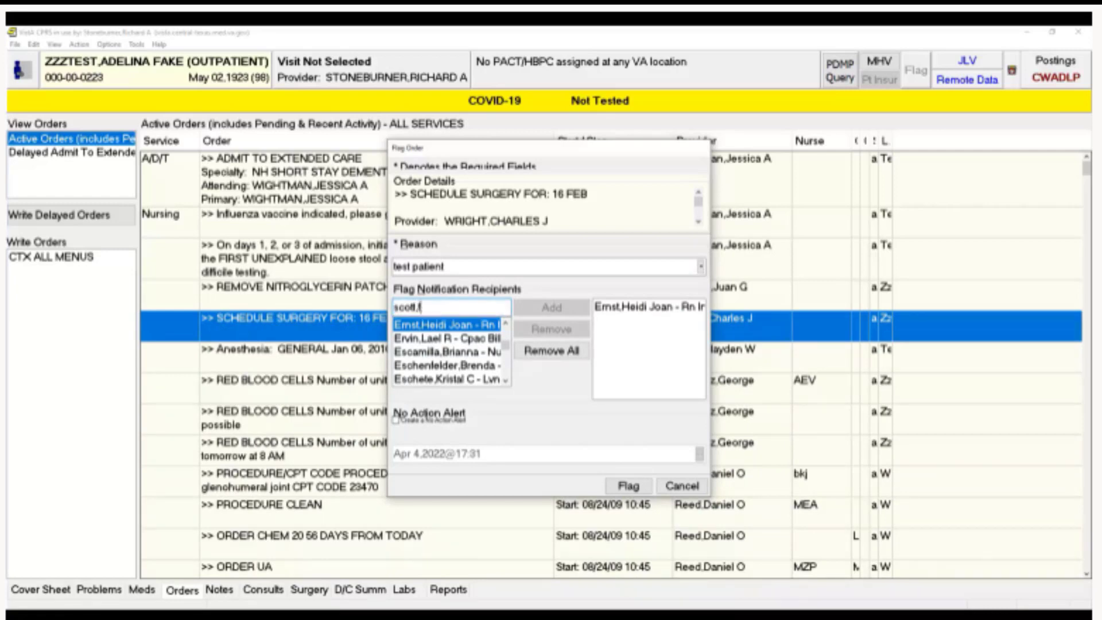
pyautogui.write('lin A - Chio')
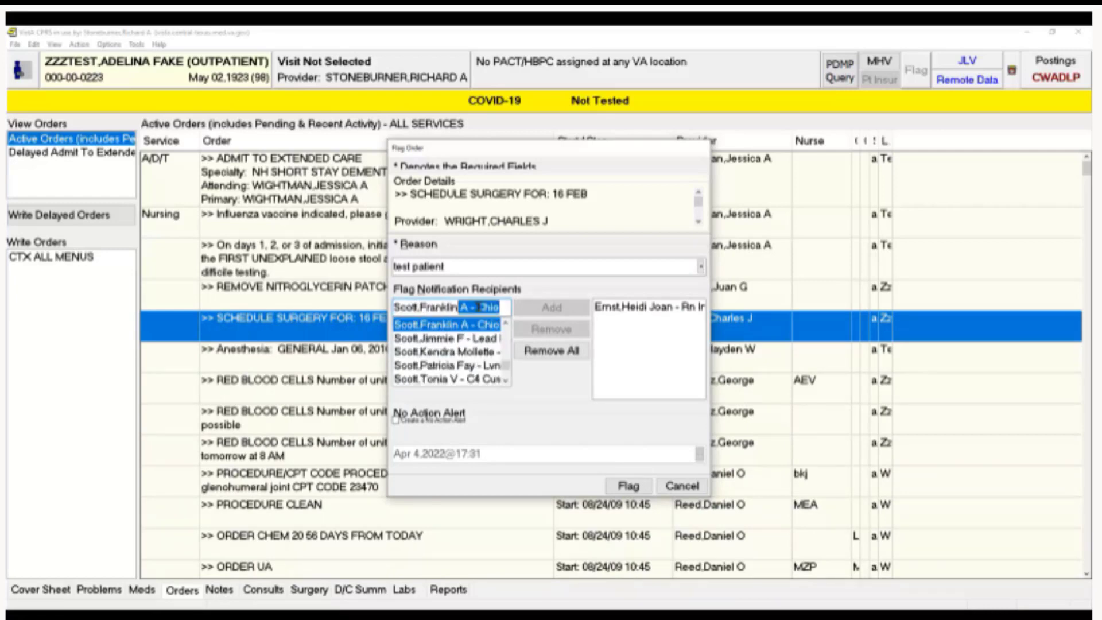
pyautogui.press('Return')
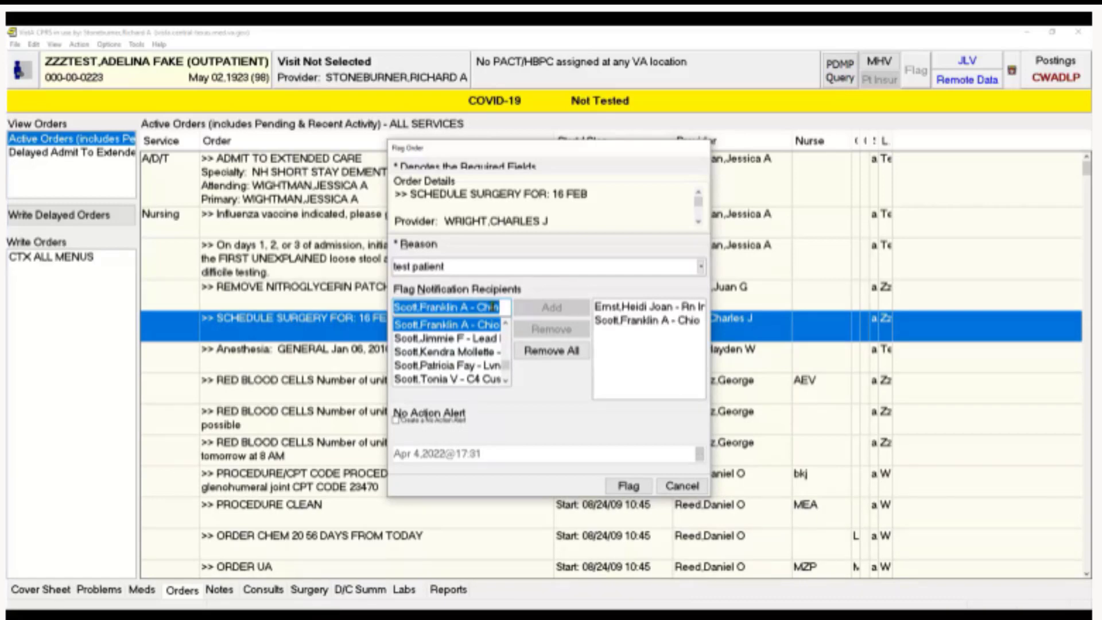
pyautogui.write('storms')
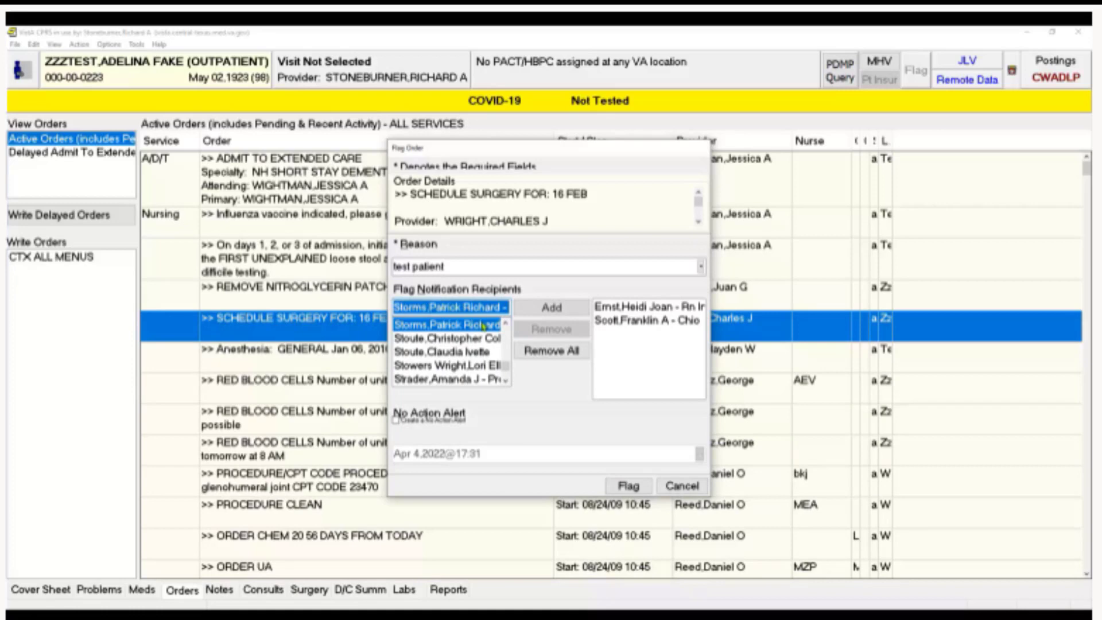
pyautogui.click(552, 307)
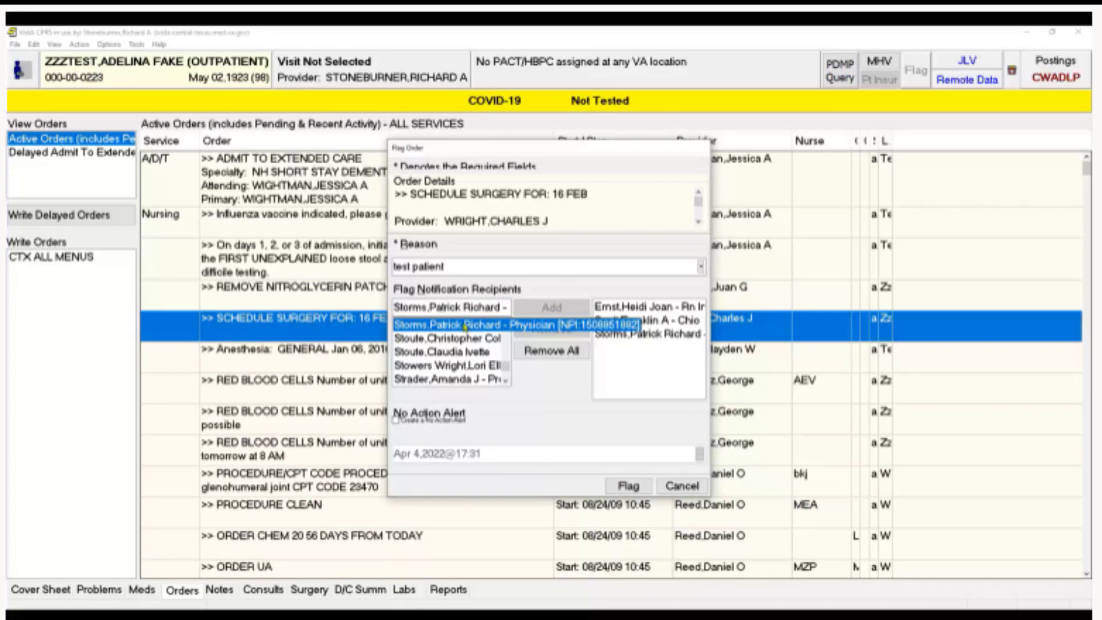
pyautogui.click(653, 335)
pyautogui.click(549, 331)
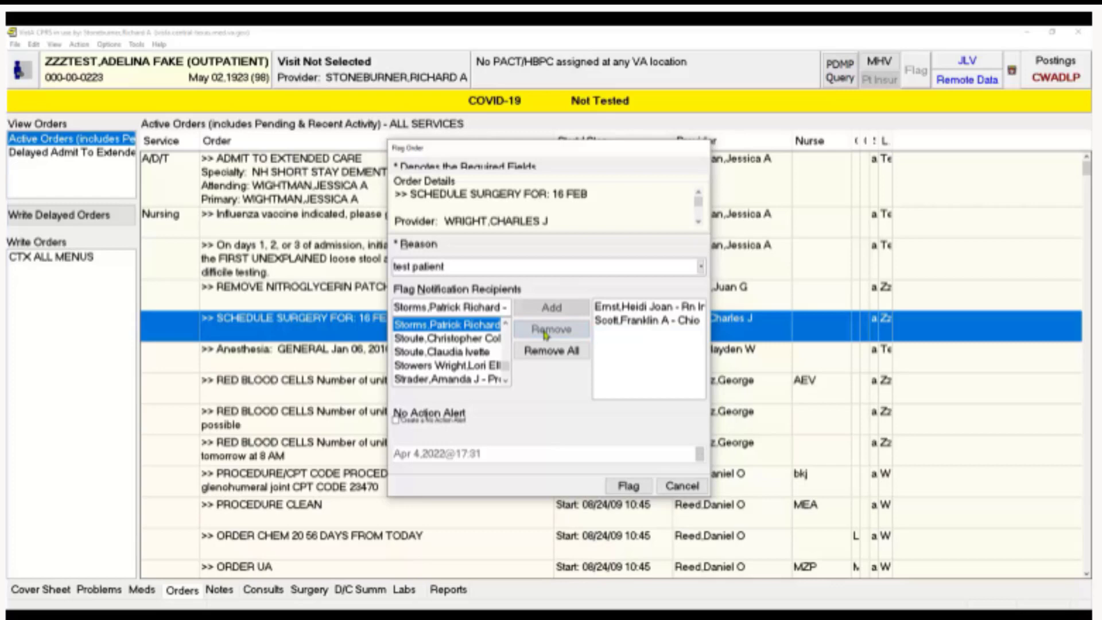
pyautogui.click(560, 351)
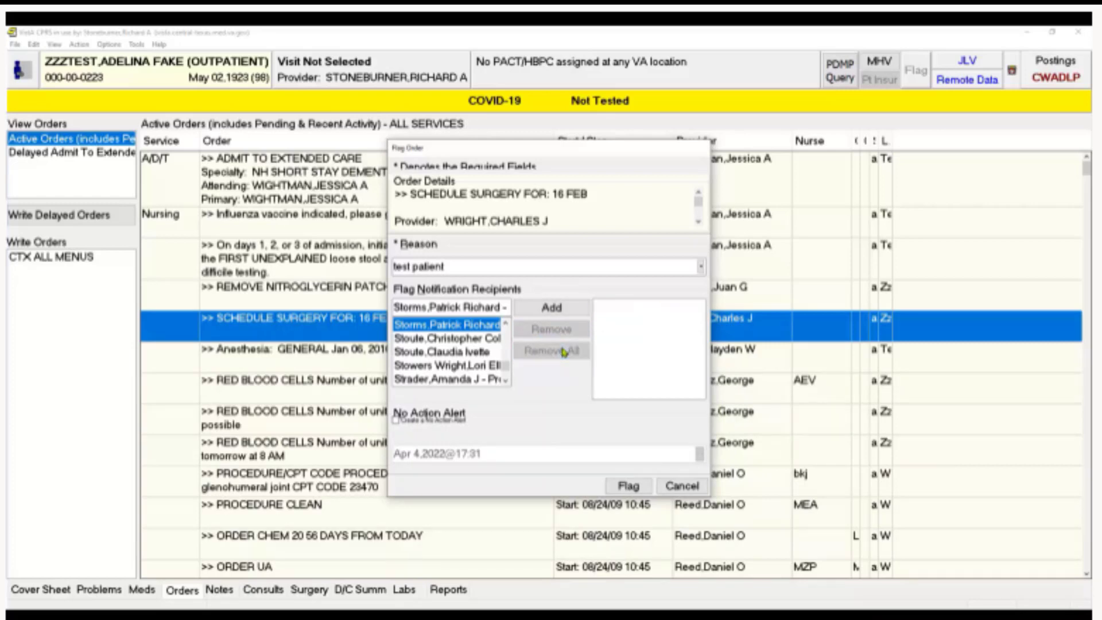
pyautogui.click(447, 308)
pyautogui.write('ernst')
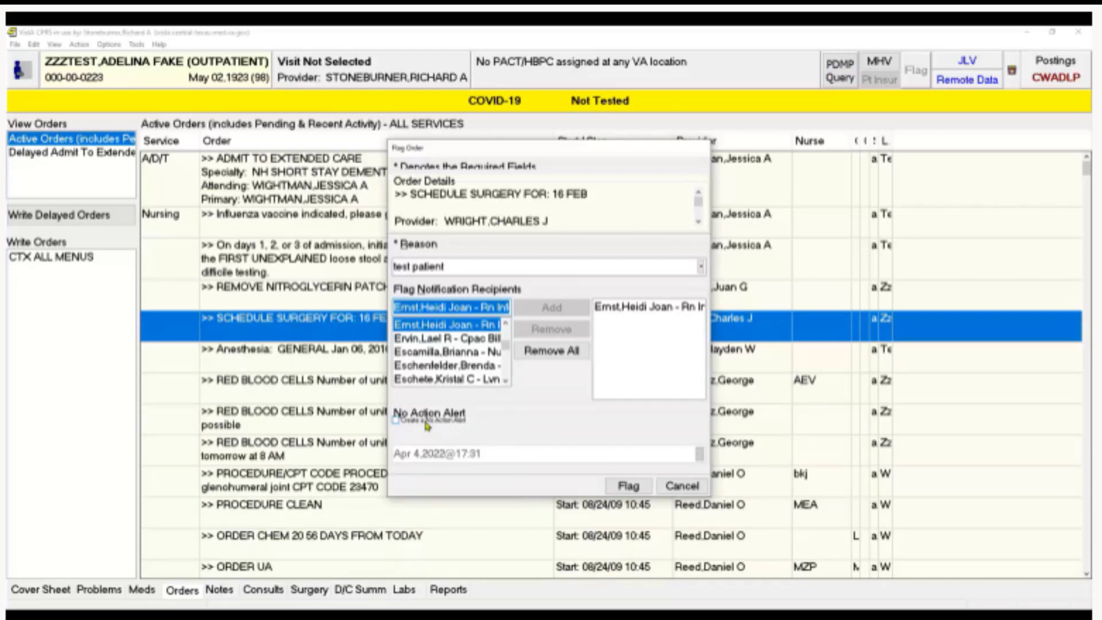
# - Turn off the No Action Alert, leaving its deadline date unchanged in the calendar
pyautogui.click(399, 422)
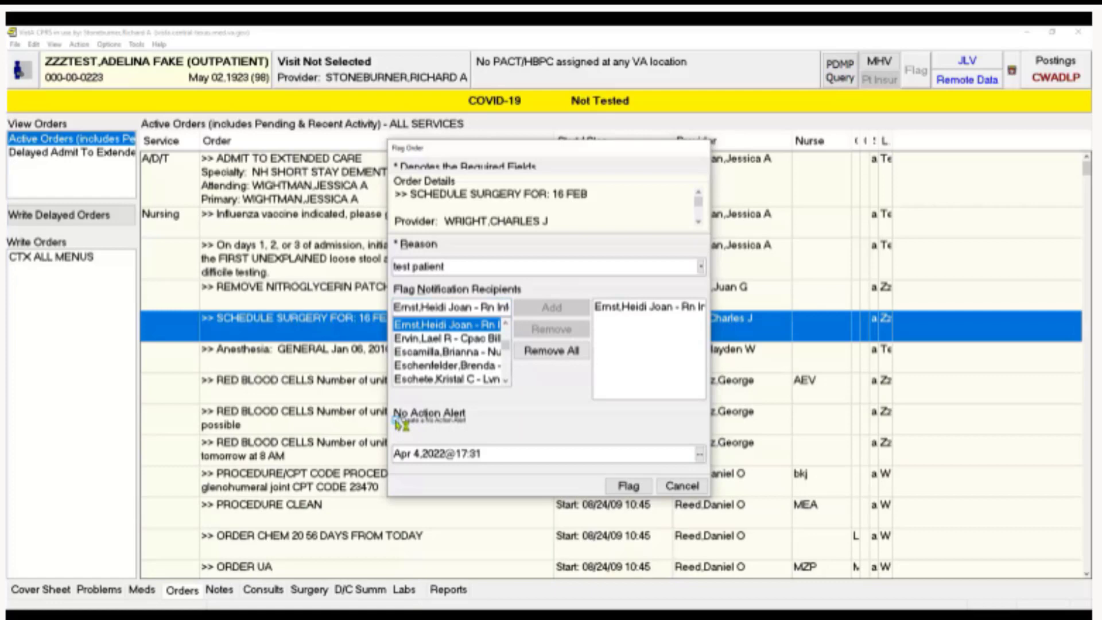
pyautogui.click(701, 455)
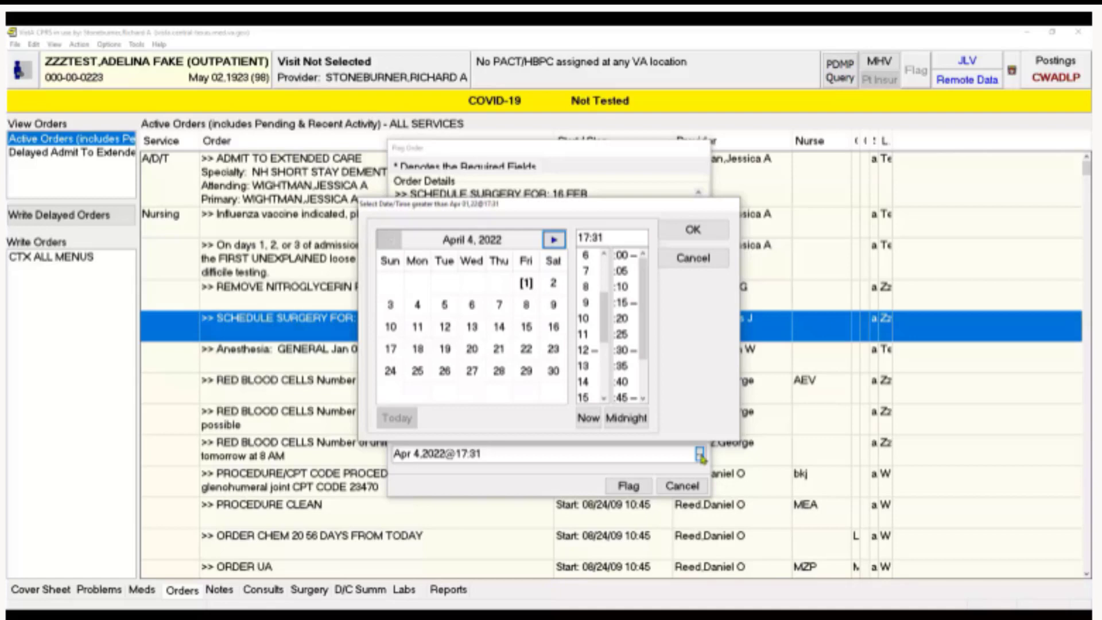
pyautogui.click(693, 259)
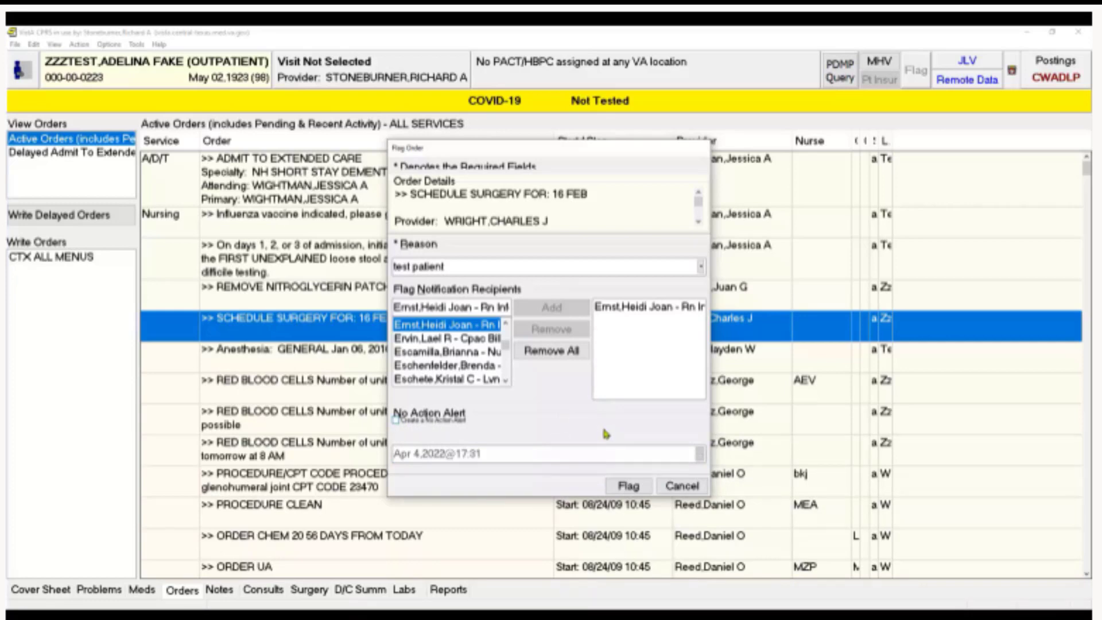
# - Submit the red flag on the surgery order and select its flagged row
pyautogui.click(627, 485)
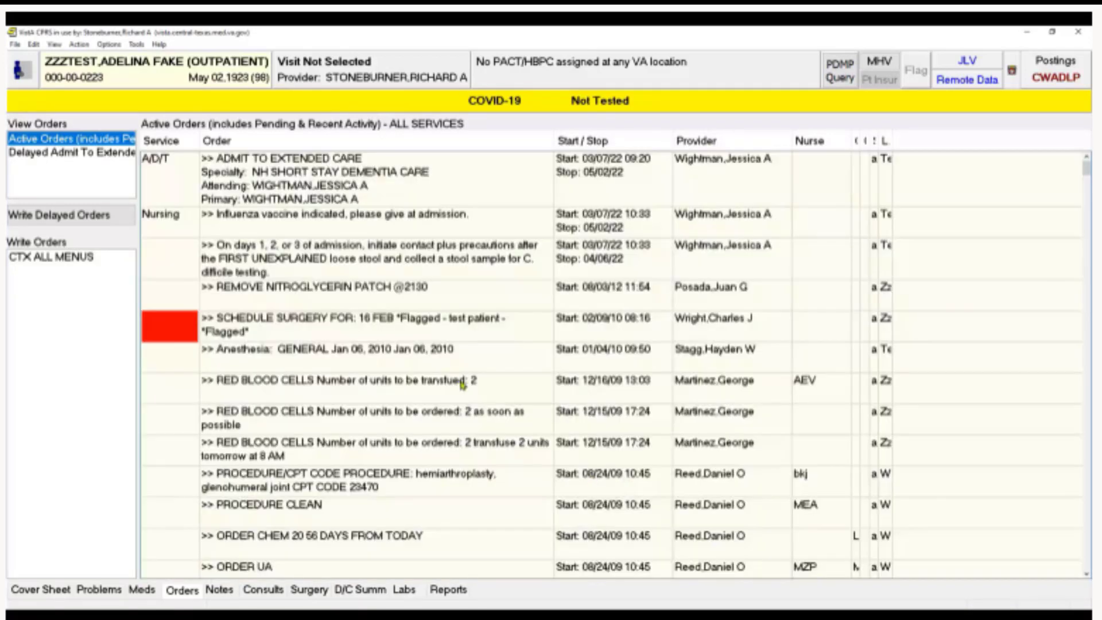
pyautogui.click(436, 329)
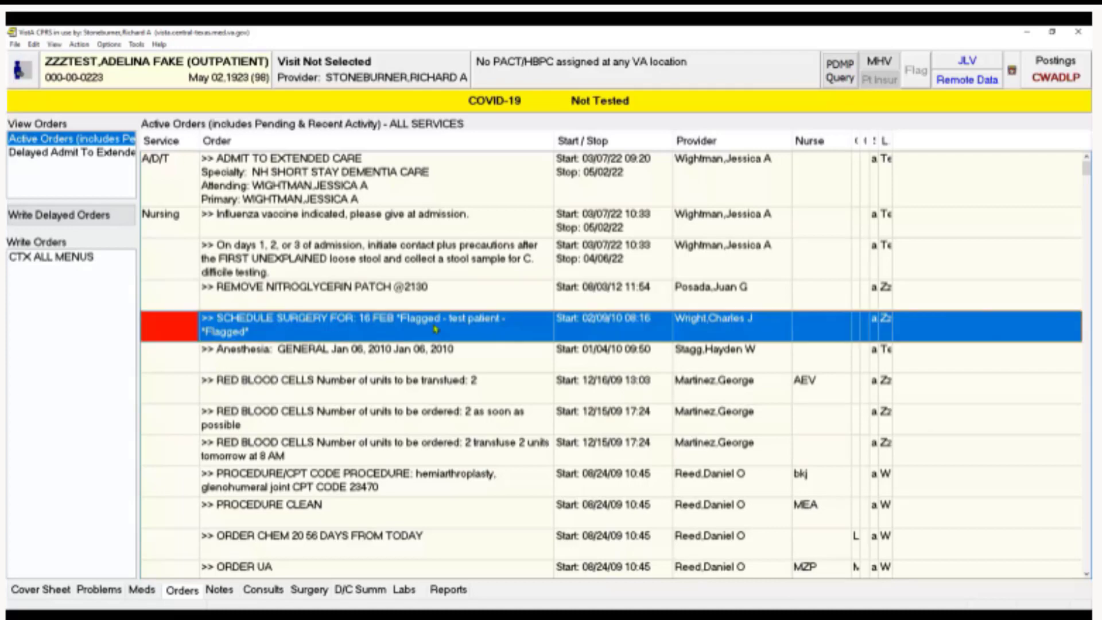
# - Attach the flag comment 'This is a test patient' to the flagged 16 FEB surgery order
pyautogui.rightClick(436, 328)
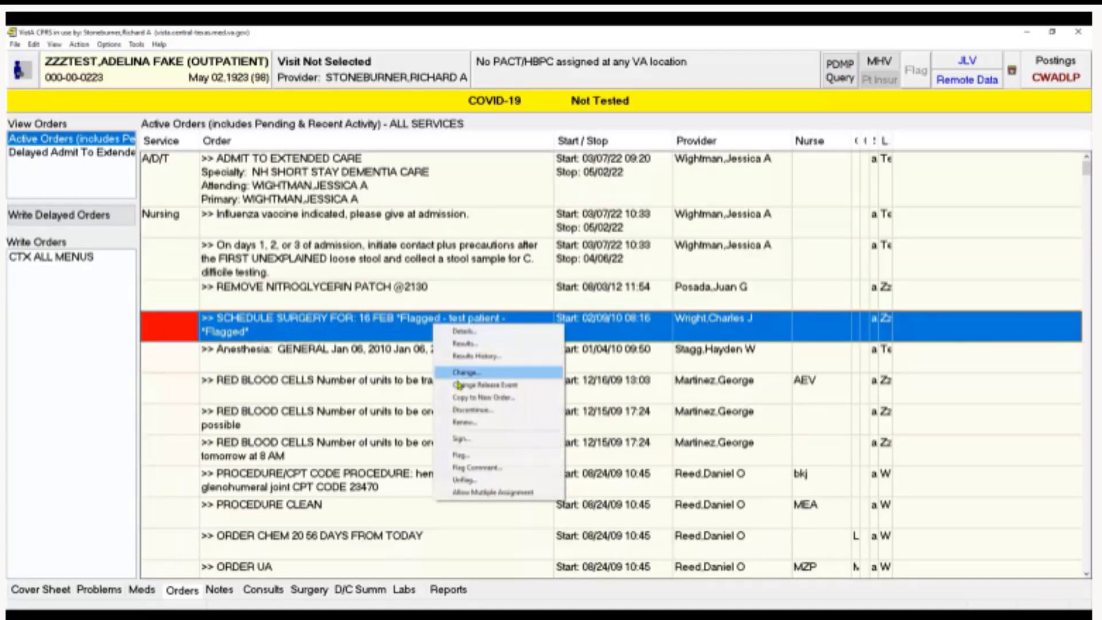
pyautogui.click(488, 468)
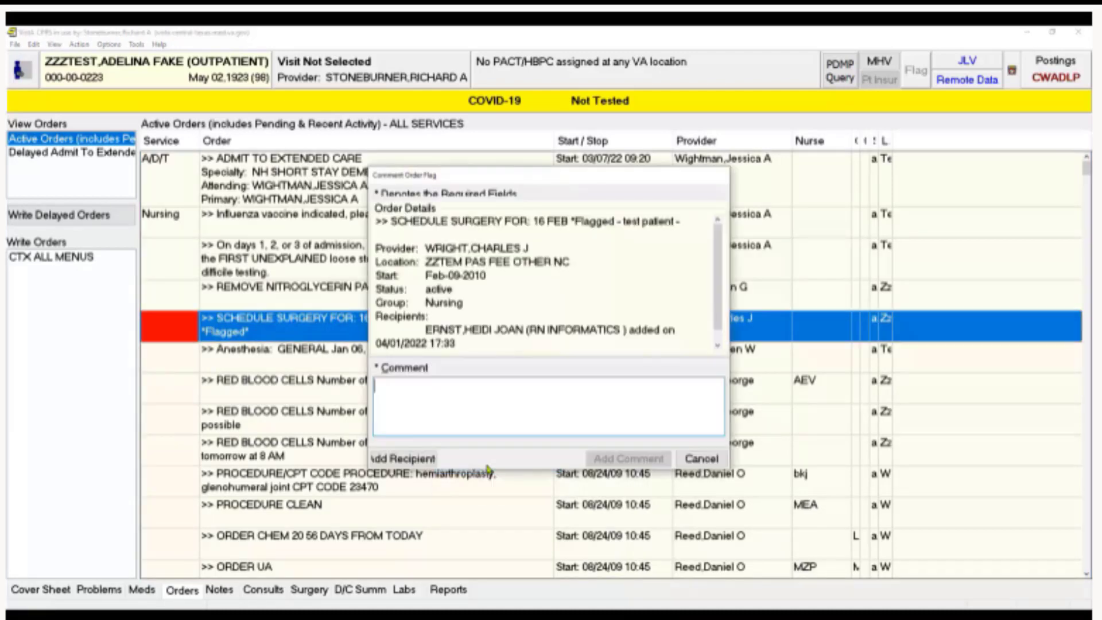
pyautogui.write('This is ')
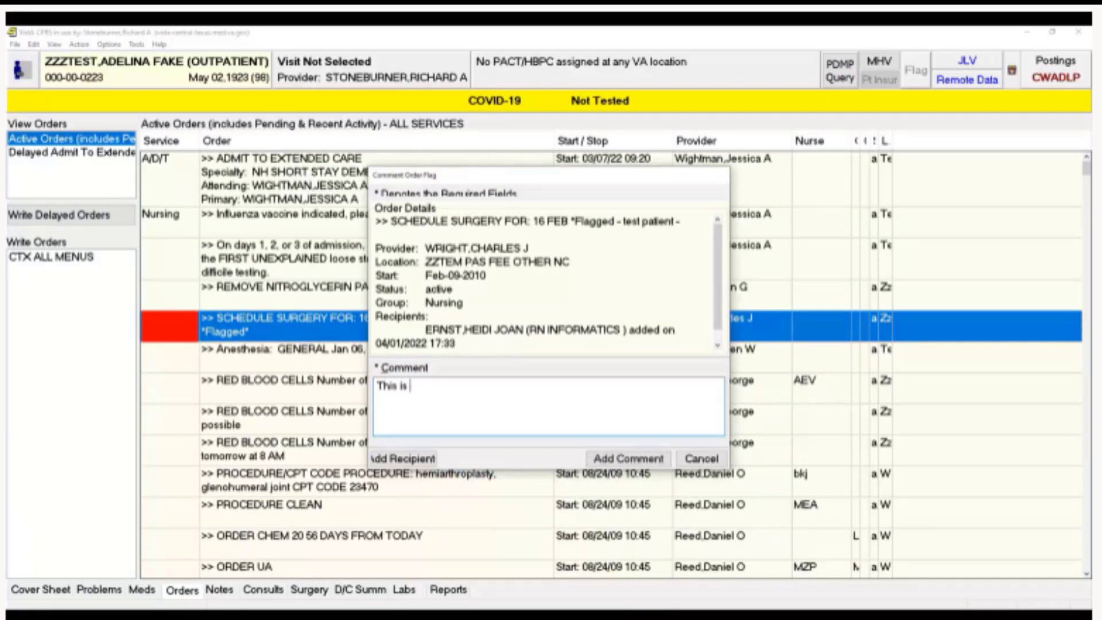
pyautogui.write('a test patient')
pyautogui.click(632, 456)
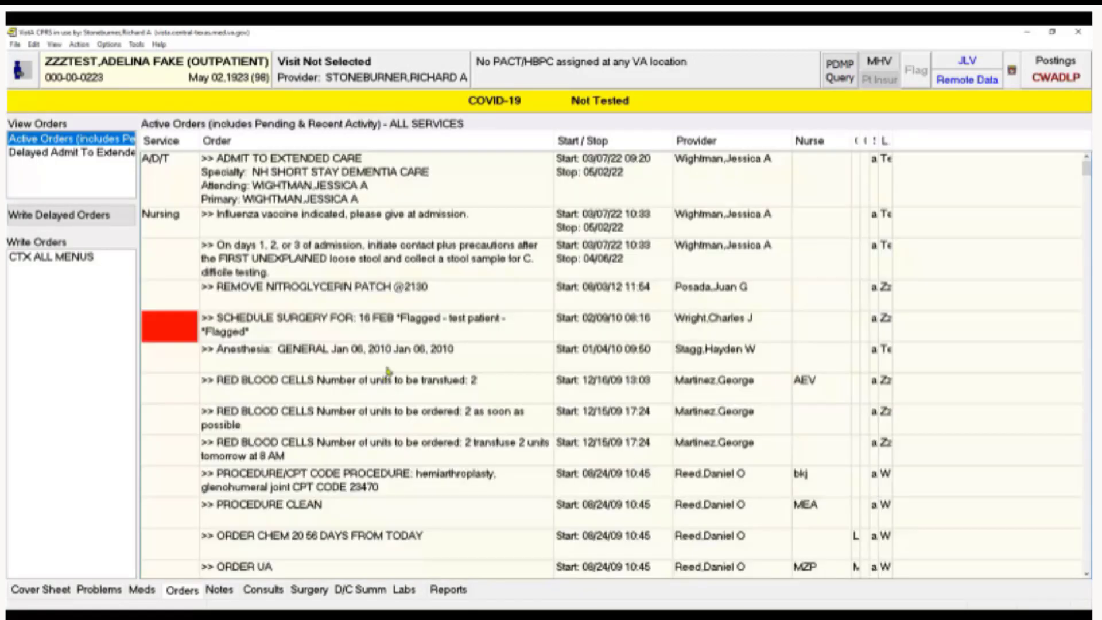
pyautogui.doubleClick(405, 334)
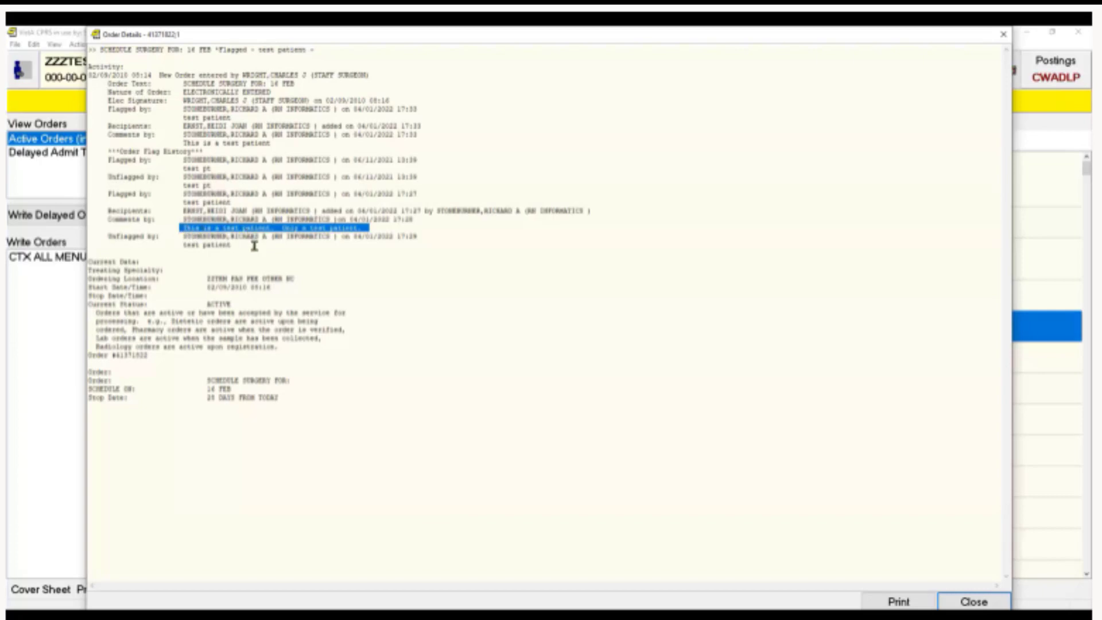
pyautogui.moveTo(231, 244); pyautogui.dragTo(168, 247)
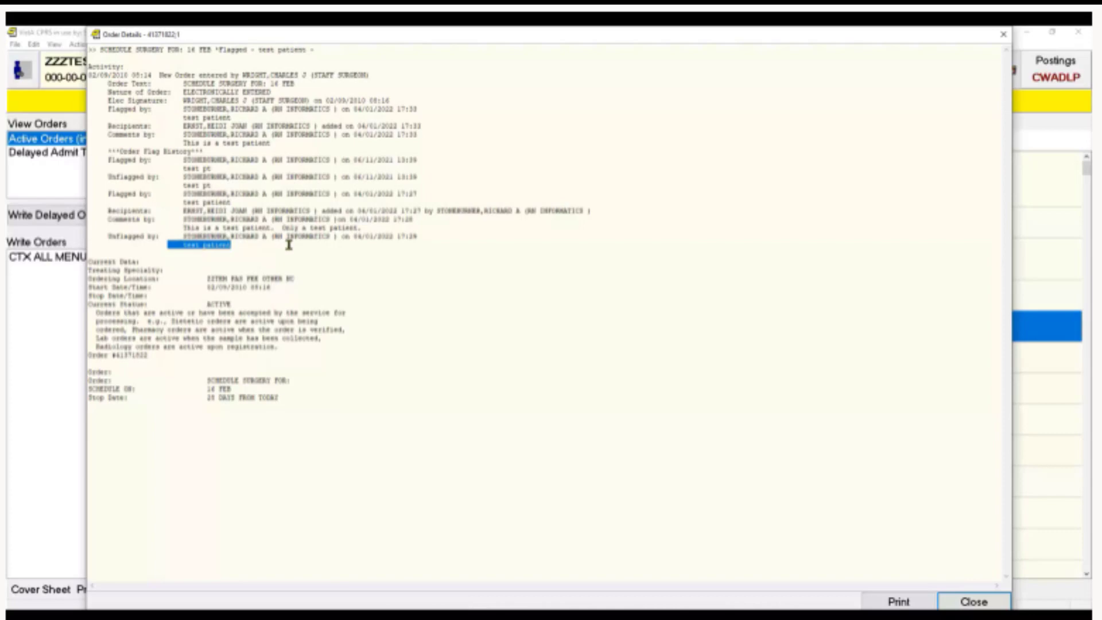
pyautogui.click(973, 601)
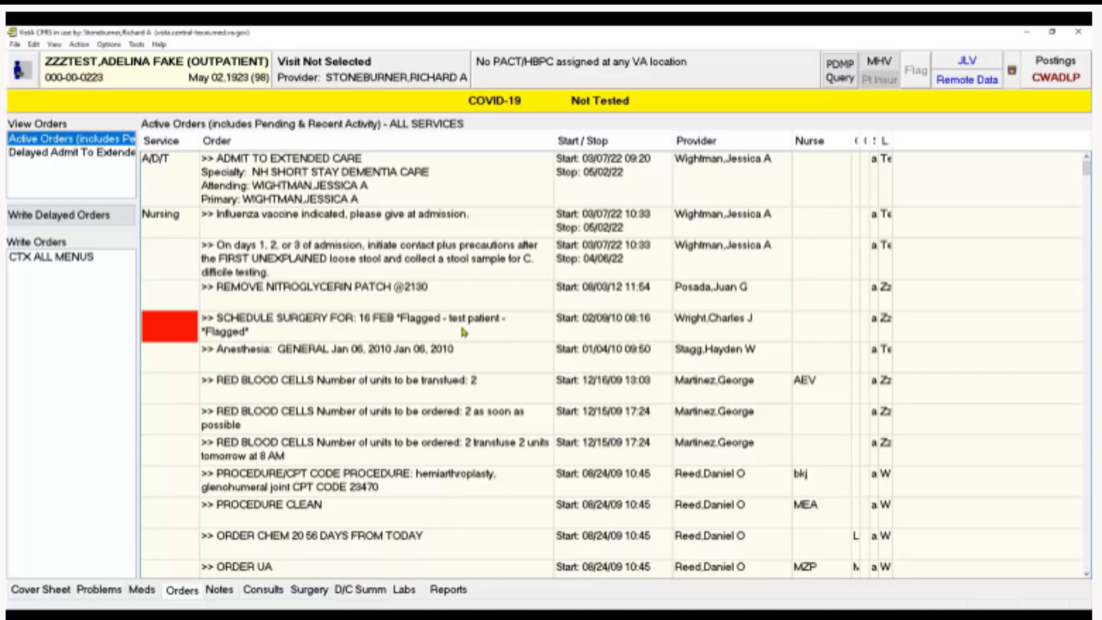
# - Unflag the 16 FEB surgery order with the comment 'test patient'
pyautogui.rightClick(463, 332)
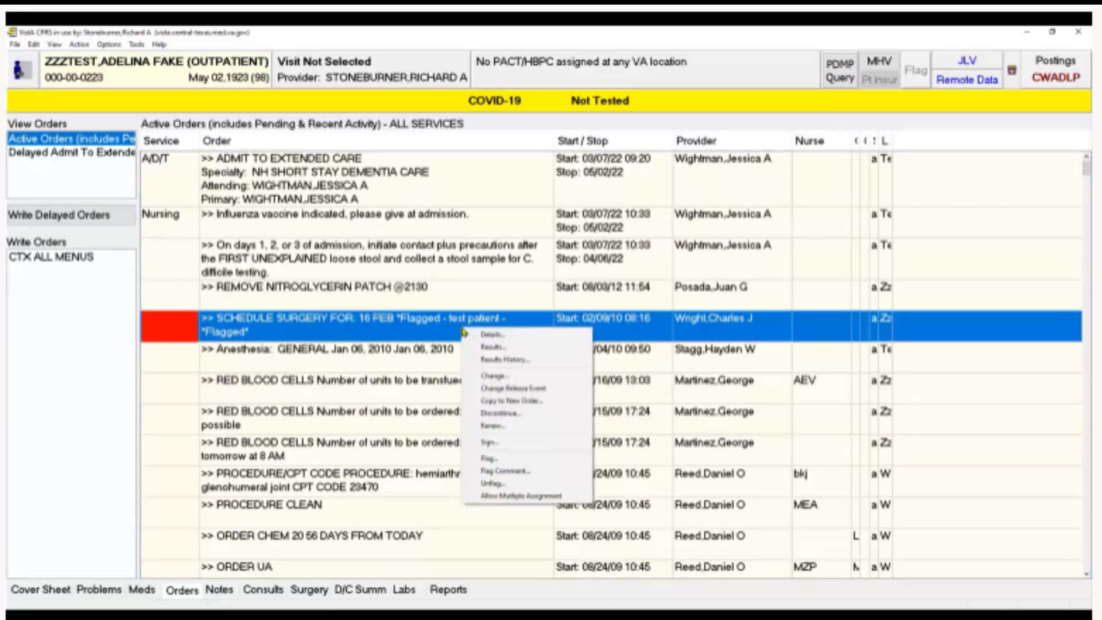
pyautogui.click(495, 483)
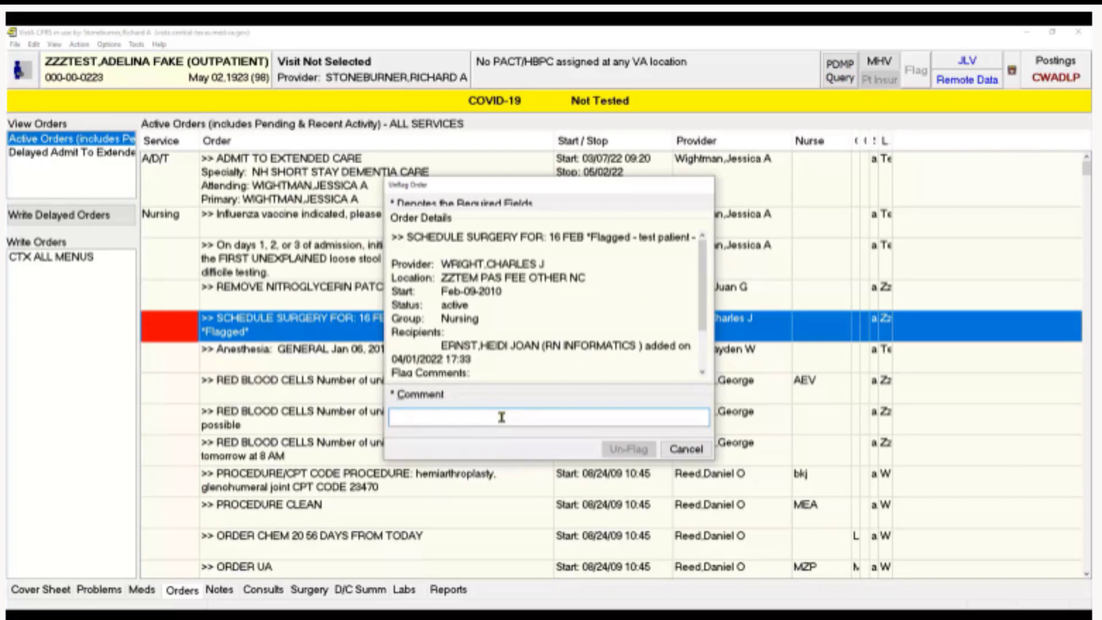
pyautogui.write('test patien')
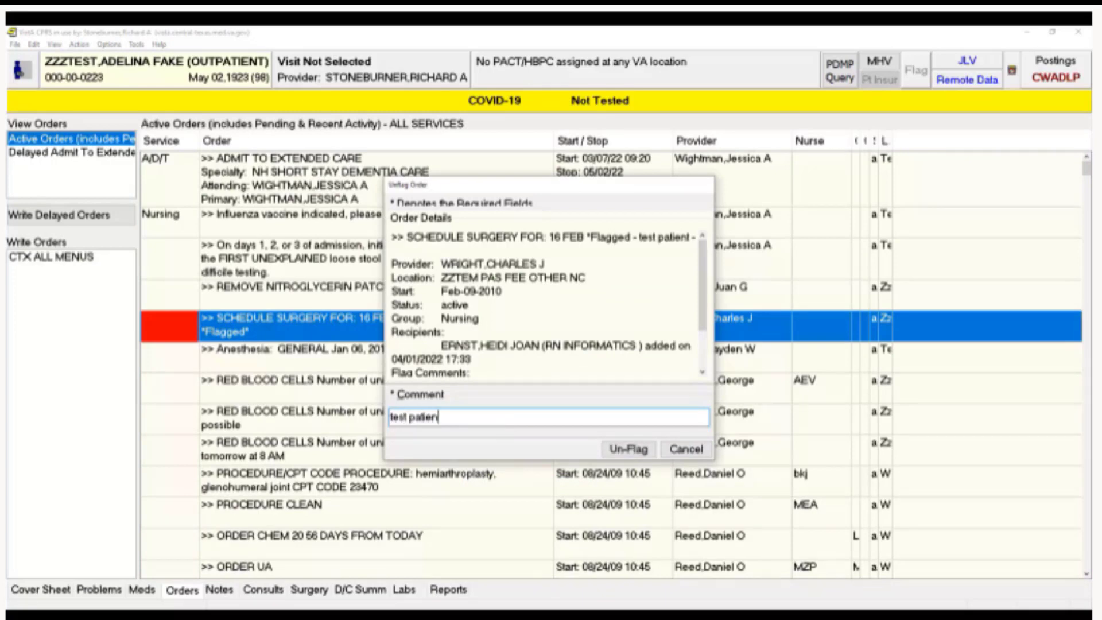
pyautogui.write('t')
pyautogui.click(629, 449)
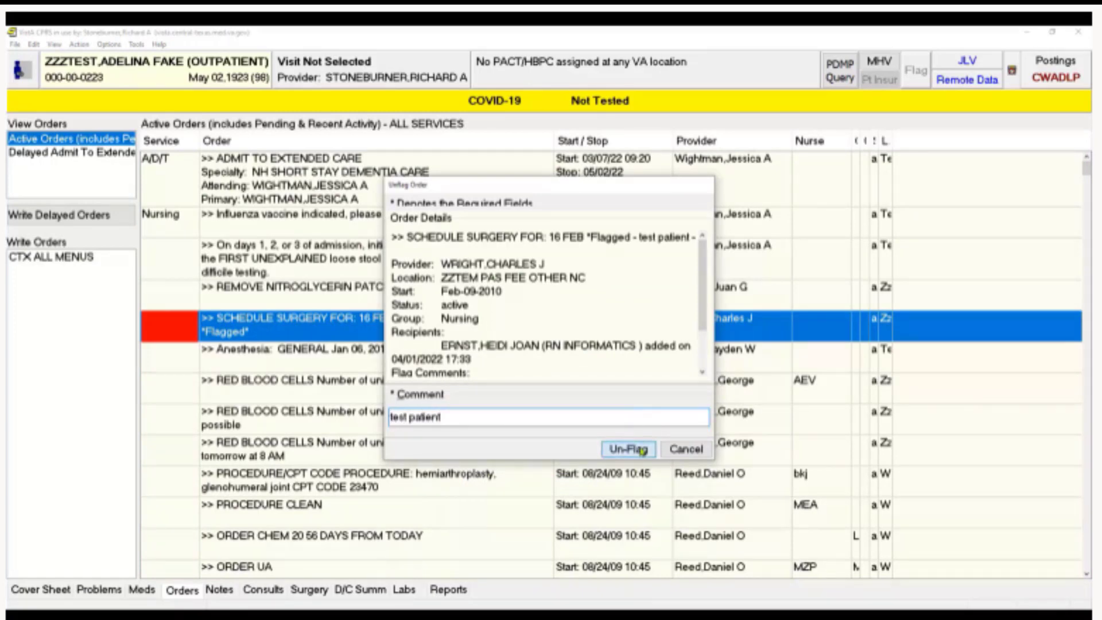